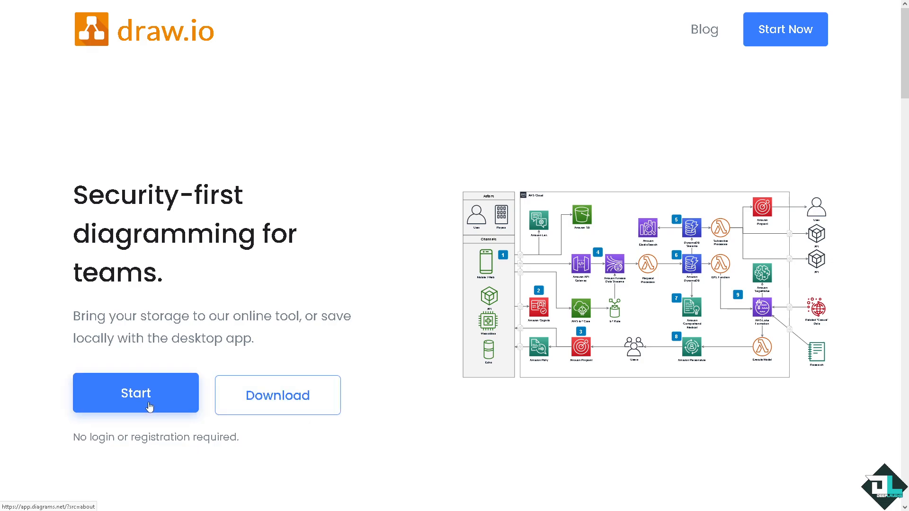
- Start the online diagram editor and exit its full-screen view so the shape library and format options are shown
{"action": "left_click", "coordinate": [147, 399]}
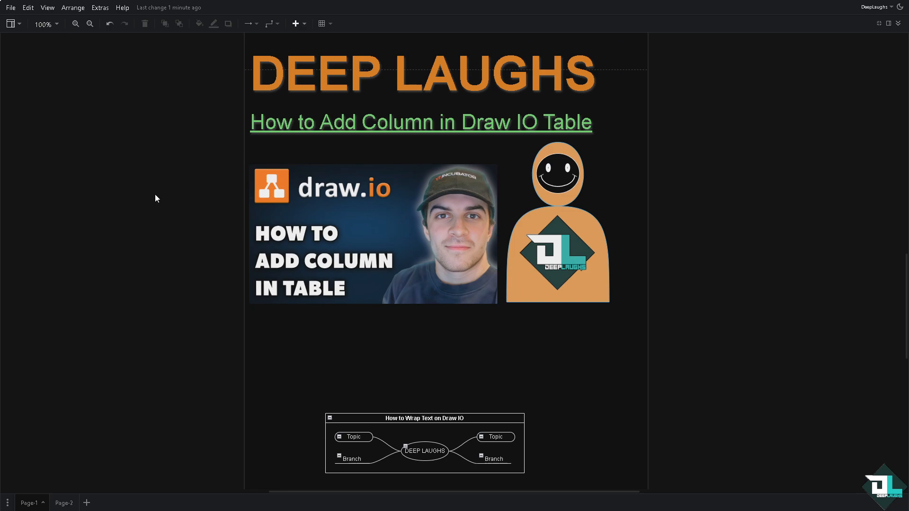
{"action": "left_click", "coordinate": [879, 24]}
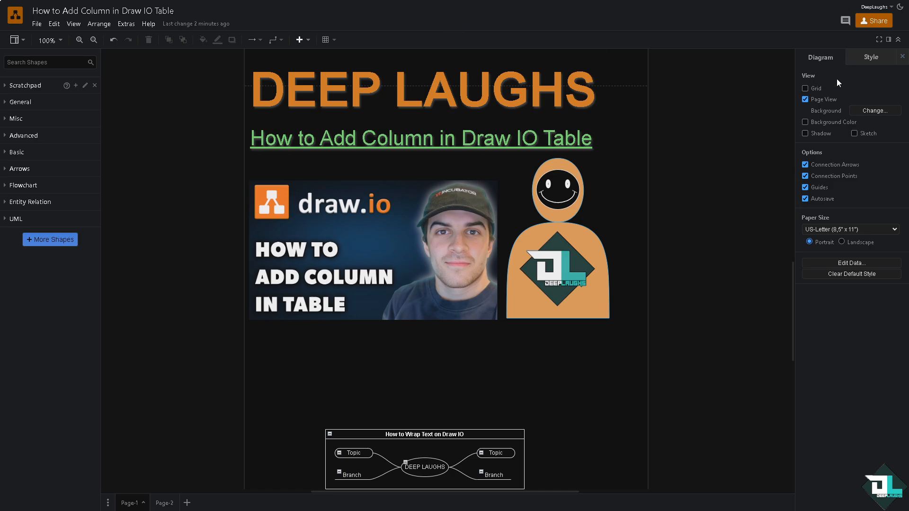
- Hide the Format panel and show it again
{"action": "left_click", "coordinate": [74, 25]}
{"action": "left_click", "coordinate": [76, 39]}
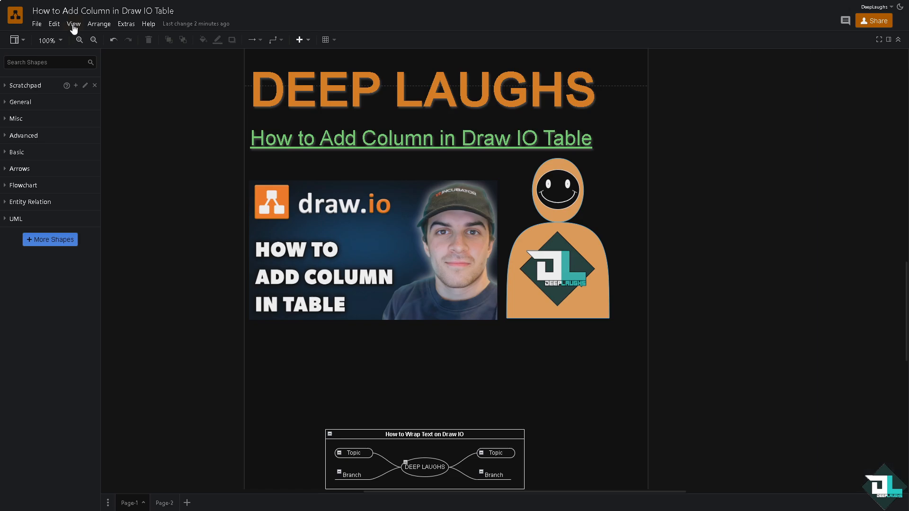
{"action": "left_click", "coordinate": [73, 24]}
{"action": "left_click", "coordinate": [79, 42]}
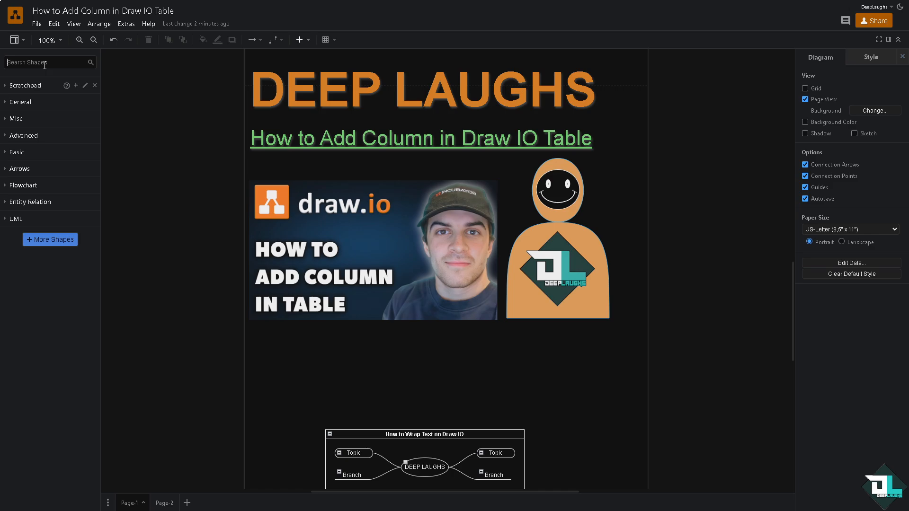
- Search the shape library for "table"
{"action": "type", "text": "table"}
{"action": "key", "text": "Return"}
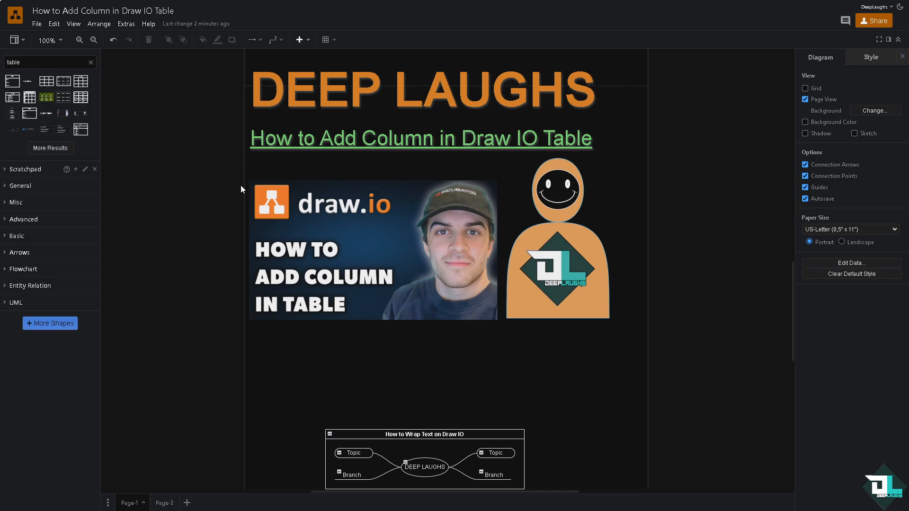
{"action": "left_click", "coordinate": [109, 187]}
- Place the green table with Title 1 to Title 3 headers below the image and insert an empty column before its first column
{"action": "mouse_move", "coordinate": [47, 84]}
{"action": "mouse_move", "coordinate": [49, 100]}
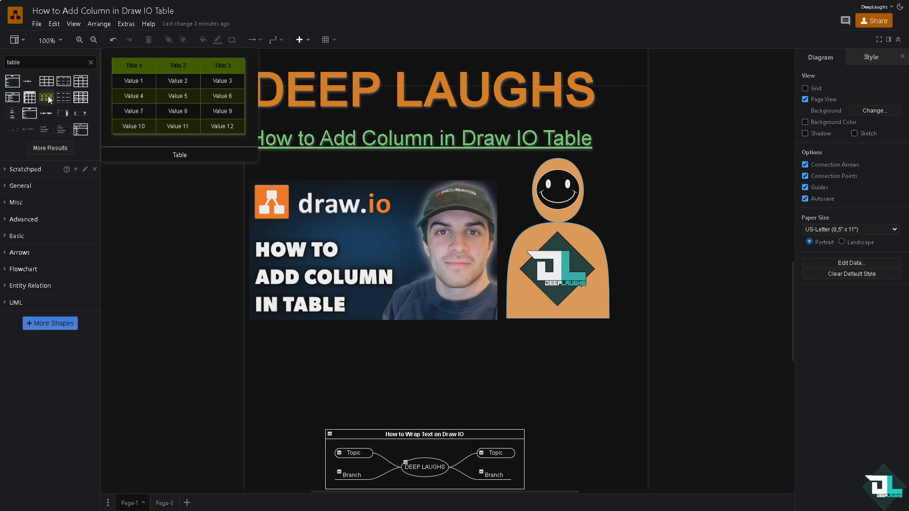
{"action": "left_click_drag", "start_coordinate": [50, 101], "coordinate": [266, 327]}
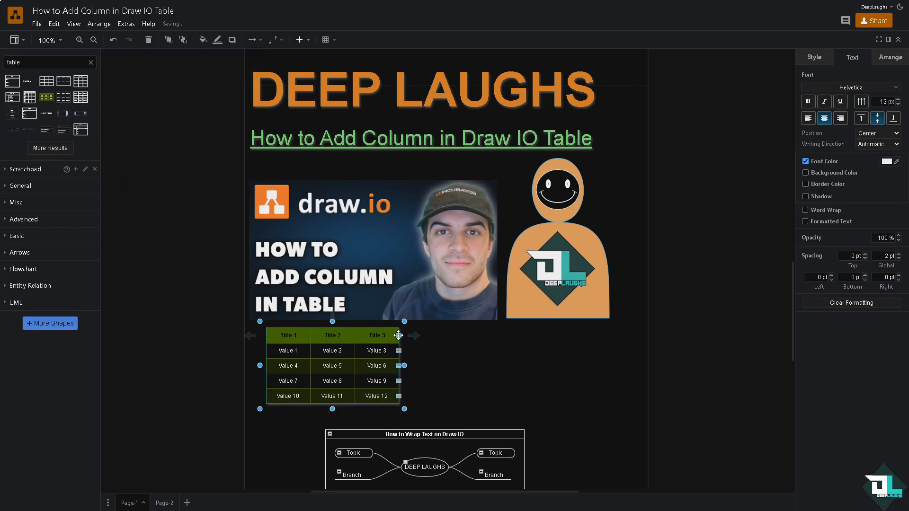
{"action": "right_click", "coordinate": [399, 336]}
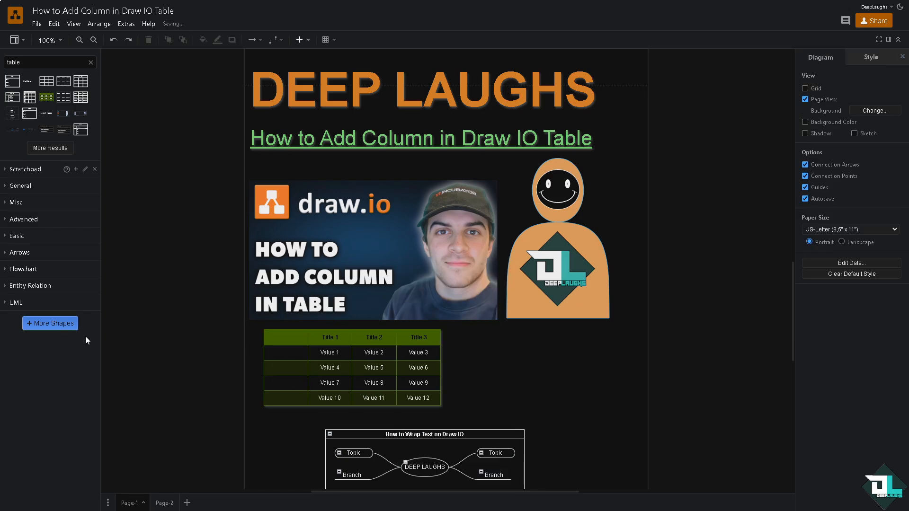
- Replace the "Title 1" header text in the green table with "rows"
{"action": "double_click", "coordinate": [324, 339]}
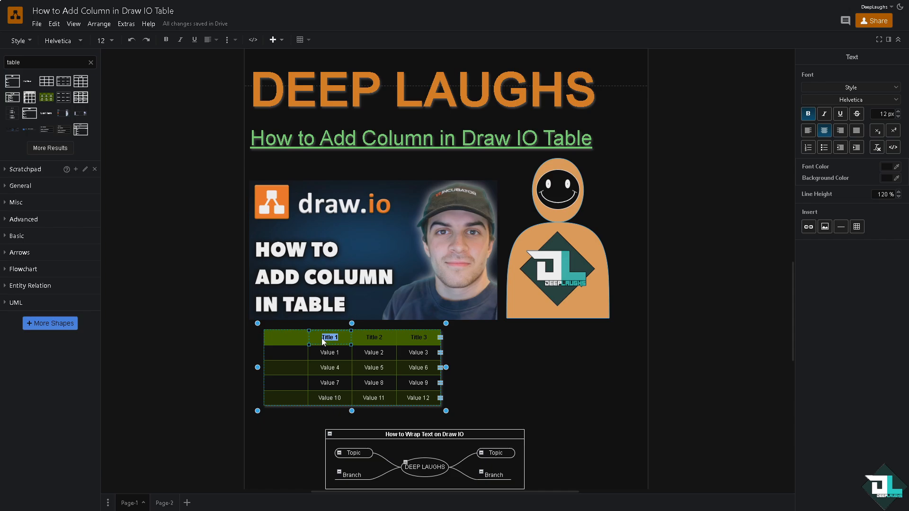
{"action": "type", "text": "Row"}
{"action": "double_click", "coordinate": [338, 337]}
{"action": "double_click", "coordinate": [344, 337]}
{"action": "left_click", "coordinate": [344, 337]}
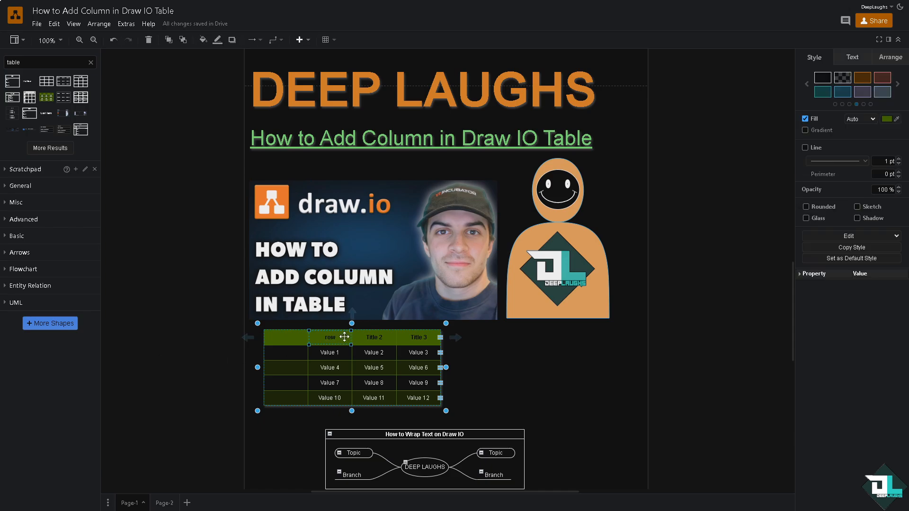
{"action": "double_click", "coordinate": [338, 337]}
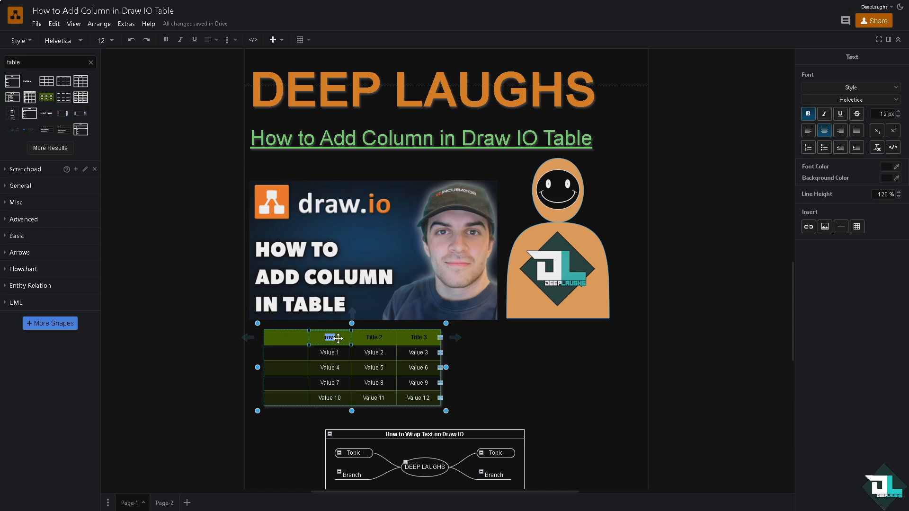
{"action": "left_click", "coordinate": [338, 338]}
{"action": "type", "text": "s"}
- Replace the "Value 1" cell text with "column" and move the green table slightly up towards the image
{"action": "double_click", "coordinate": [339, 352]}
{"action": "type", "text": "column"}
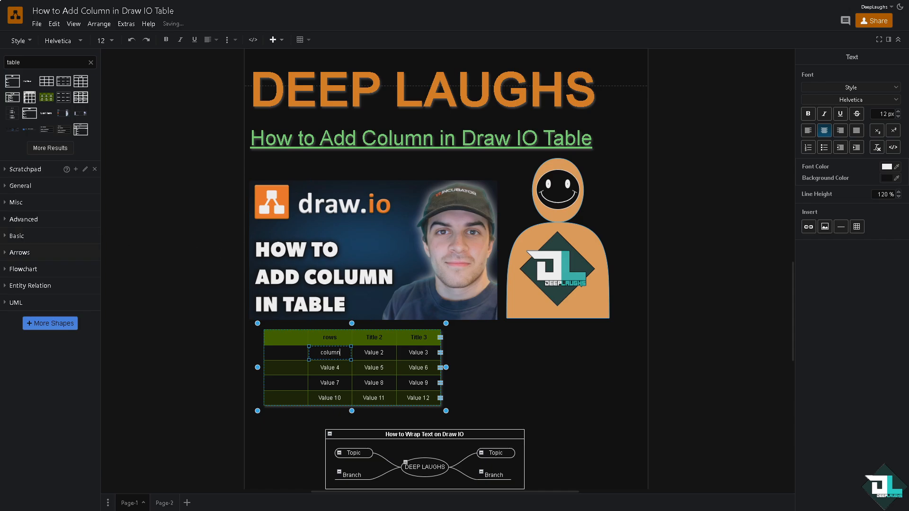
{"action": "left_click", "coordinate": [332, 368]}
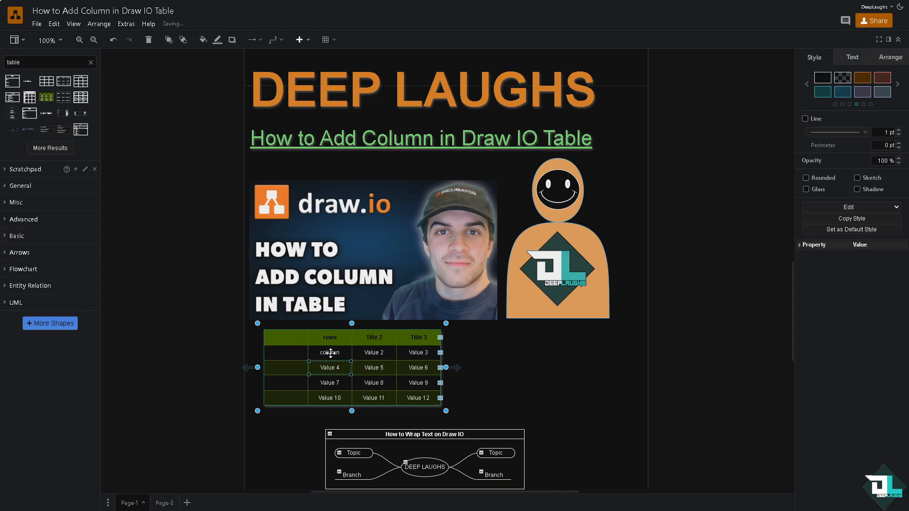
{"action": "mouse_move", "coordinate": [341, 353]}
{"action": "left_mouse_down"}
{"action": "mouse_move", "coordinate": [361, 353]}
{"action": "mouse_move", "coordinate": [330, 348]}
{"action": "left_mouse_up"}
{"action": "left_click", "coordinate": [330, 349]}
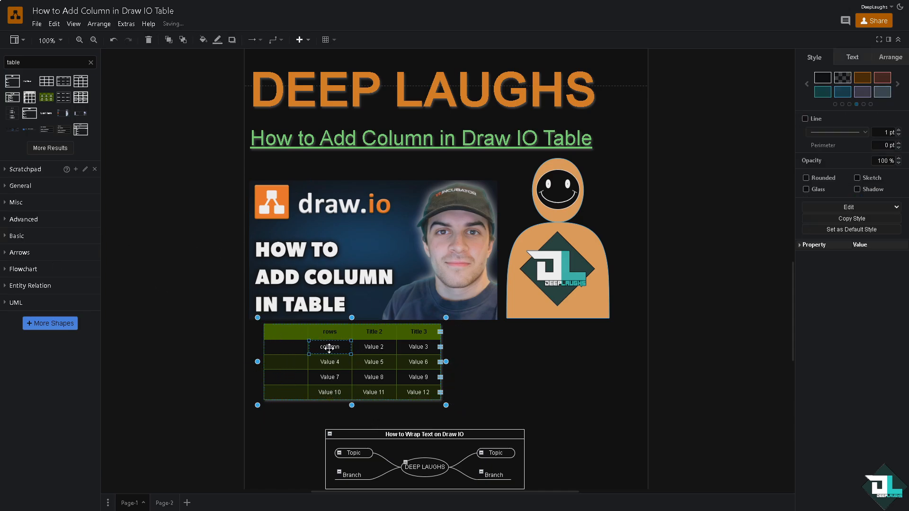
- Insert one column before and one column after the empty cell beside "column" in the green table
{"action": "left_click", "coordinate": [301, 346]}
{"action": "left_click", "coordinate": [335, 43]}
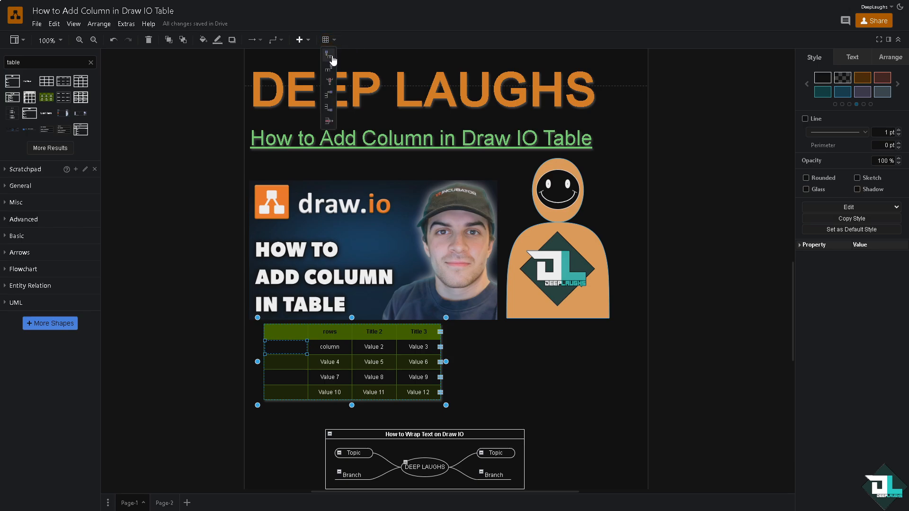
{"action": "left_click", "coordinate": [332, 56]}
{"action": "left_click", "coordinate": [330, 41]}
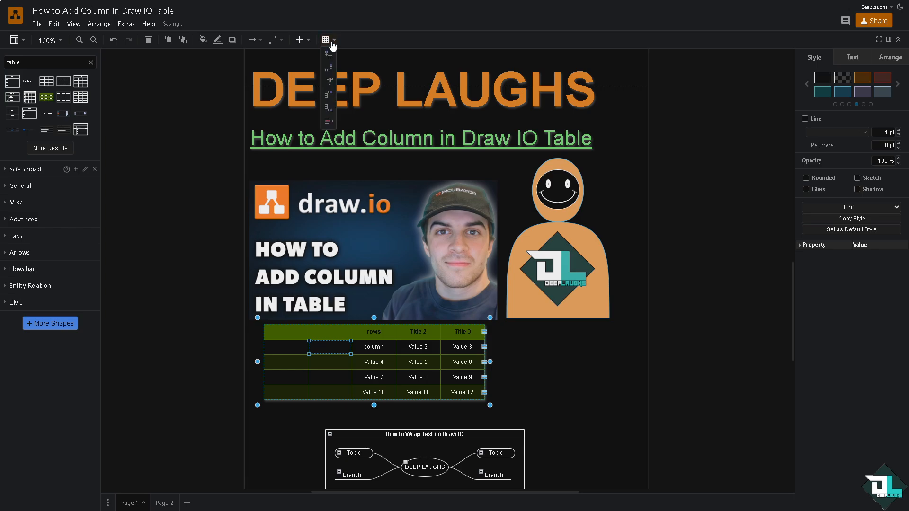
{"action": "left_click", "coordinate": [330, 69]}
- Delete the empty column of the selected cell and undo the deletion
{"action": "left_click", "coordinate": [334, 40]}
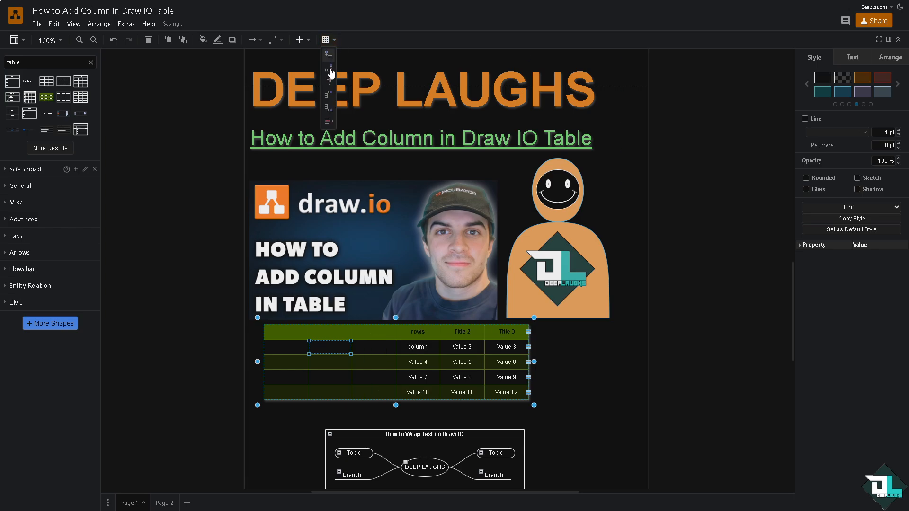
{"action": "left_click", "coordinate": [331, 85]}
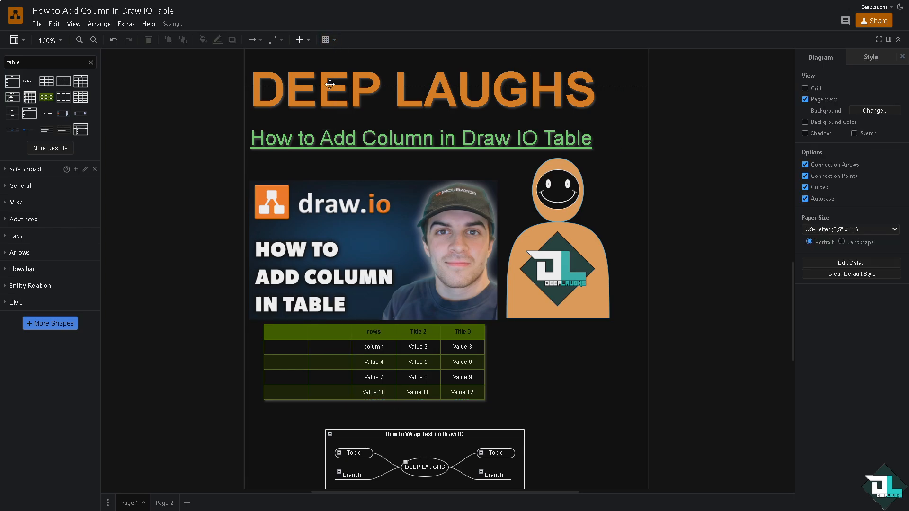
{"action": "left_click", "coordinate": [330, 40]}
{"action": "left_click", "coordinate": [329, 41]}
{"action": "left_click", "coordinate": [329, 41]}
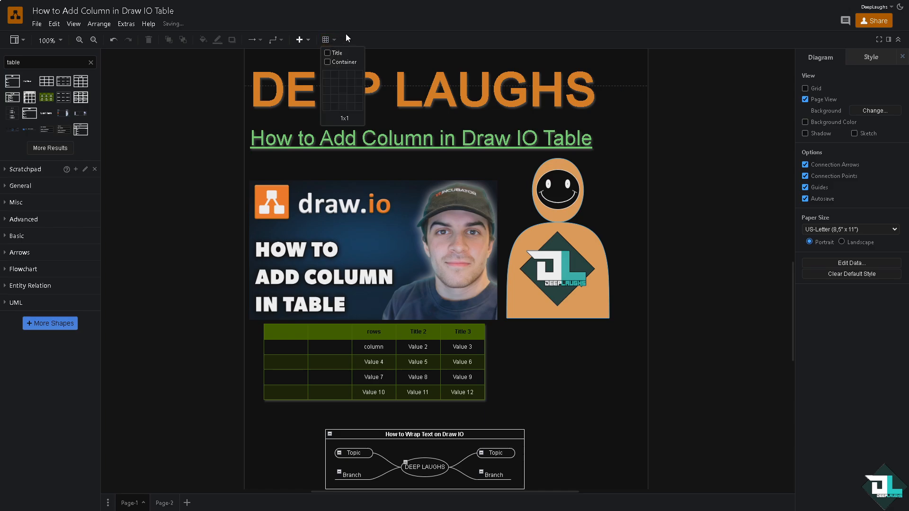
{"action": "left_click", "coordinate": [346, 36]}
{"action": "key", "text": "ctrl+z"}
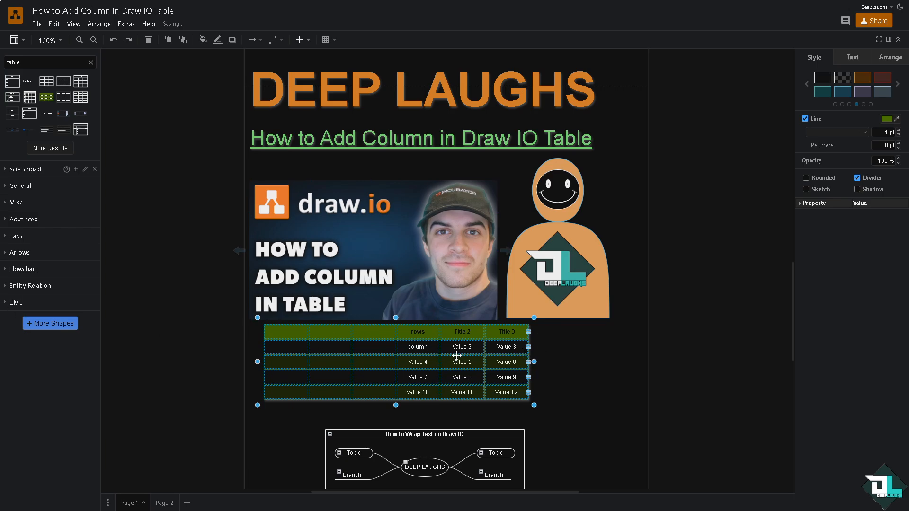
- Move the "How to Wrap Text on Draw IO" mind map down and to the left to free space below the green table
{"action": "scroll", "coordinate": [555, 390], "scroll_direction": "down", "scroll_amount": 2}
{"action": "scroll", "coordinate": [554, 390], "scroll_direction": "down", "scroll_amount": 2}
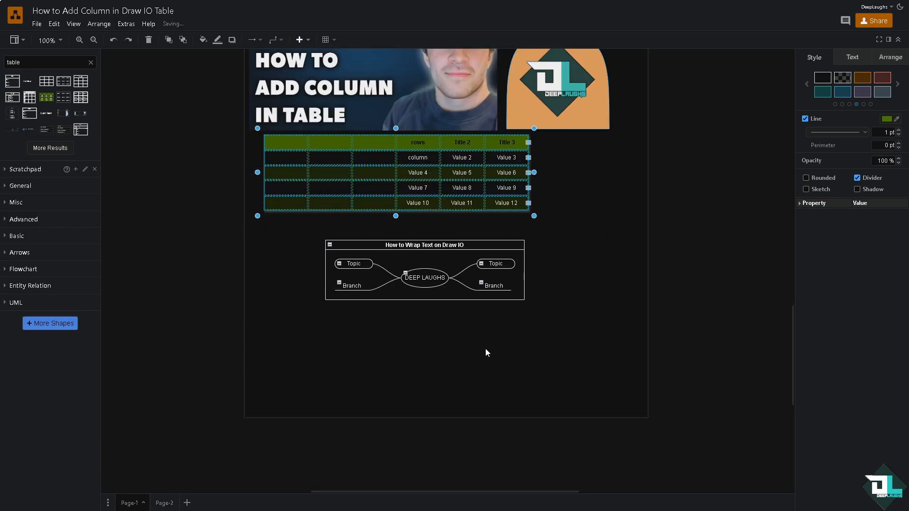
{"action": "left_click", "coordinate": [486, 349]}
{"action": "scroll", "coordinate": [490, 348], "scroll_direction": "down", "scroll_amount": 2}
{"action": "scroll", "coordinate": [491, 348], "scroll_direction": "up", "scroll_amount": 3}
{"action": "scroll", "coordinate": [432, 330], "scroll_direction": "up", "scroll_amount": 2}
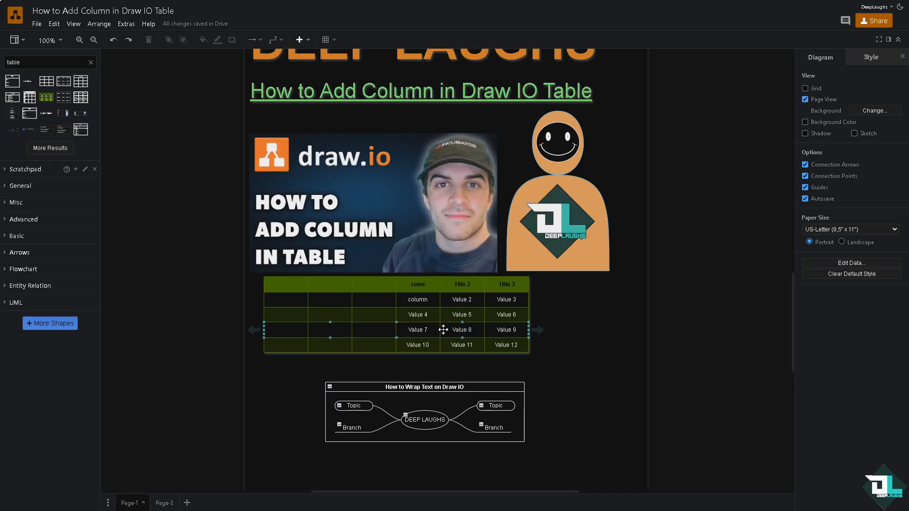
{"action": "left_click", "coordinate": [423, 398]}
{"action": "left_click_drag", "start_coordinate": [423, 398], "coordinate": [351, 453]}
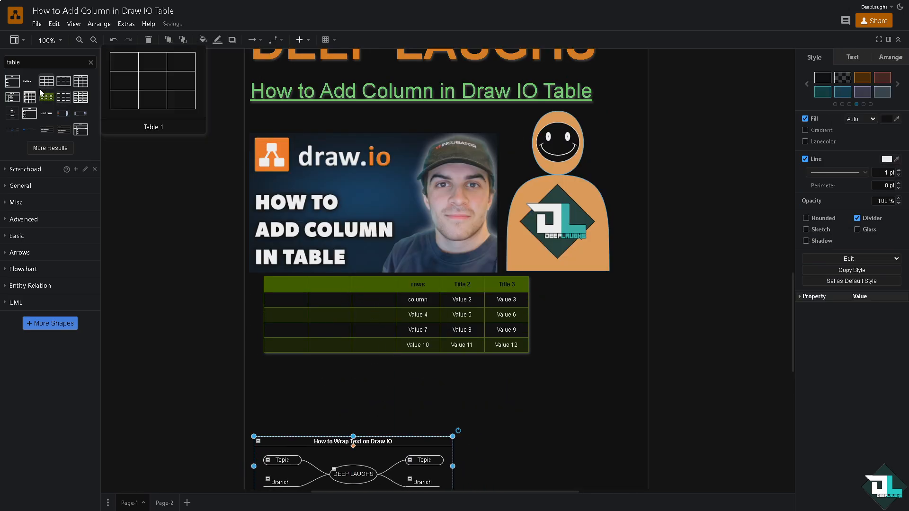
- Place a blank 3×3 table below the green table and add two copies side by side to its right
{"action": "mouse_move", "coordinate": [30, 97]}
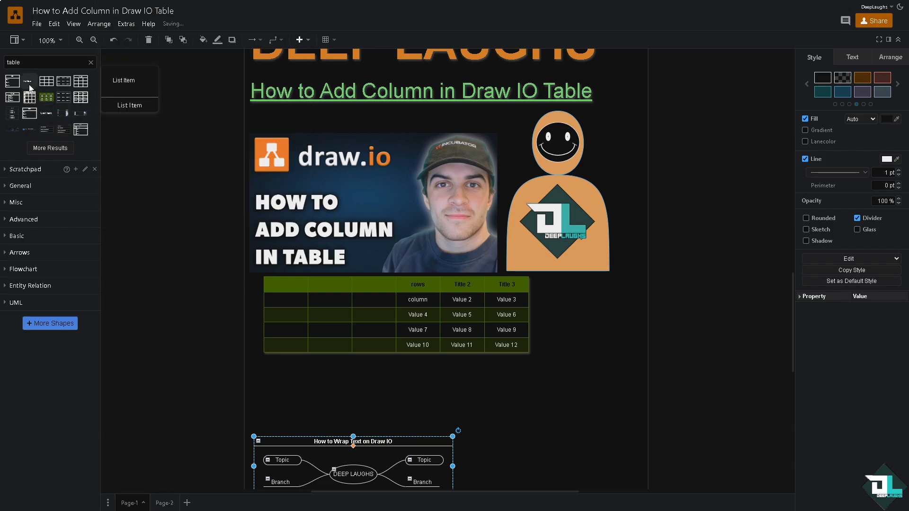
{"action": "left_click_drag", "start_coordinate": [59, 85], "coordinate": [308, 371]}
{"action": "left_click", "coordinate": [396, 382]}
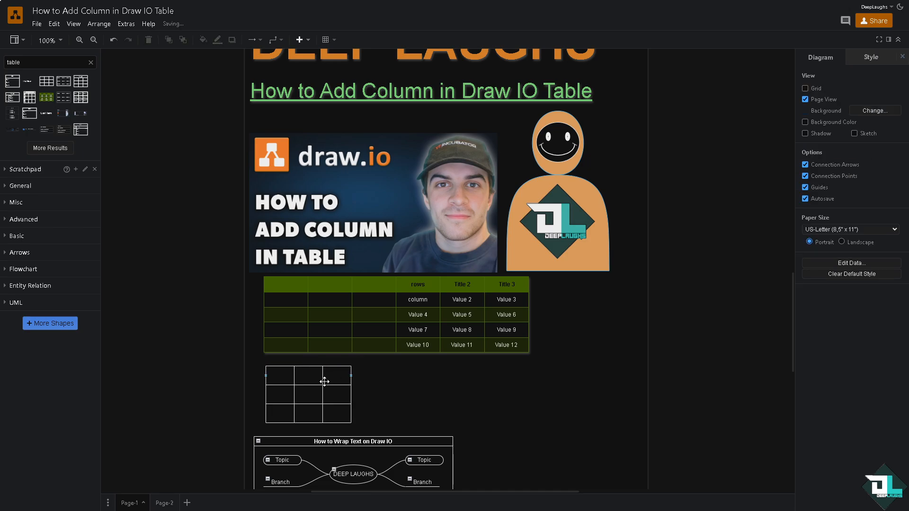
{"action": "left_click", "coordinate": [317, 382]}
{"action": "left_click_drag", "start_coordinate": [318, 381], "coordinate": [483, 377]}
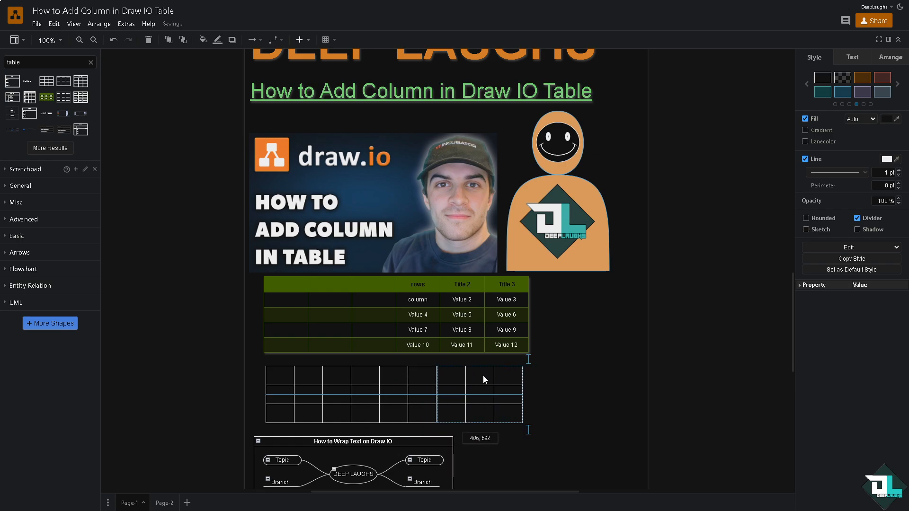
- Set the line color of the rightmost 3×3 table to orange
{"action": "left_click", "coordinate": [887, 159]}
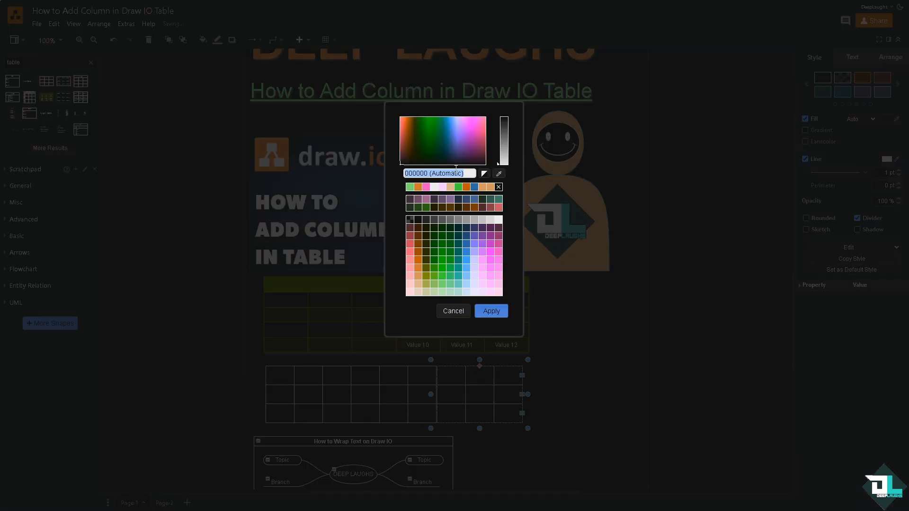
{"action": "left_click", "coordinate": [468, 188]}
{"action": "left_click", "coordinate": [489, 311]}
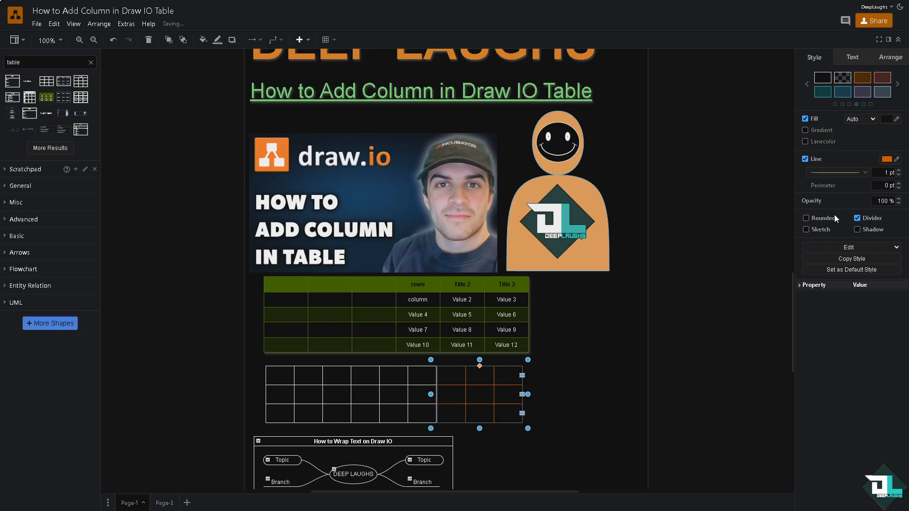
- Set the line color of the middle 3×3 table to pink FF3399
{"action": "left_click", "coordinate": [414, 383]}
{"action": "left_click", "coordinate": [886, 159]}
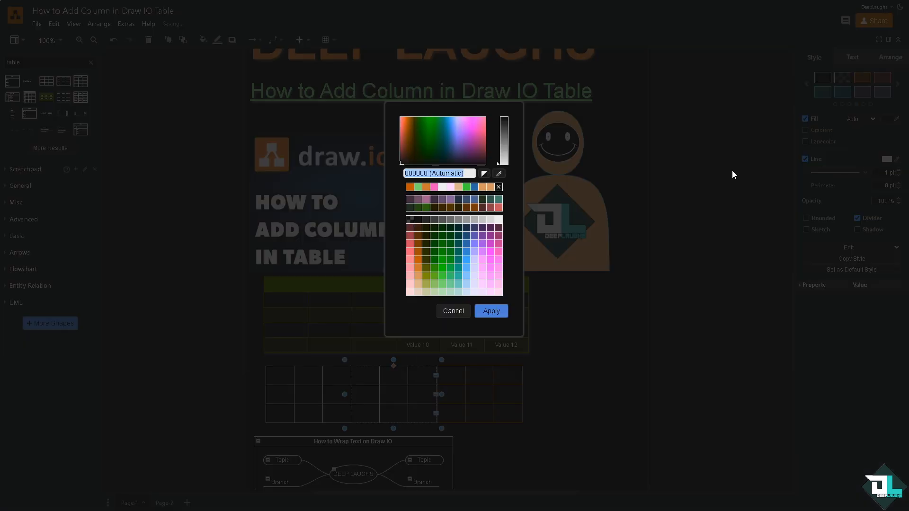
{"action": "left_click", "coordinate": [435, 187]}
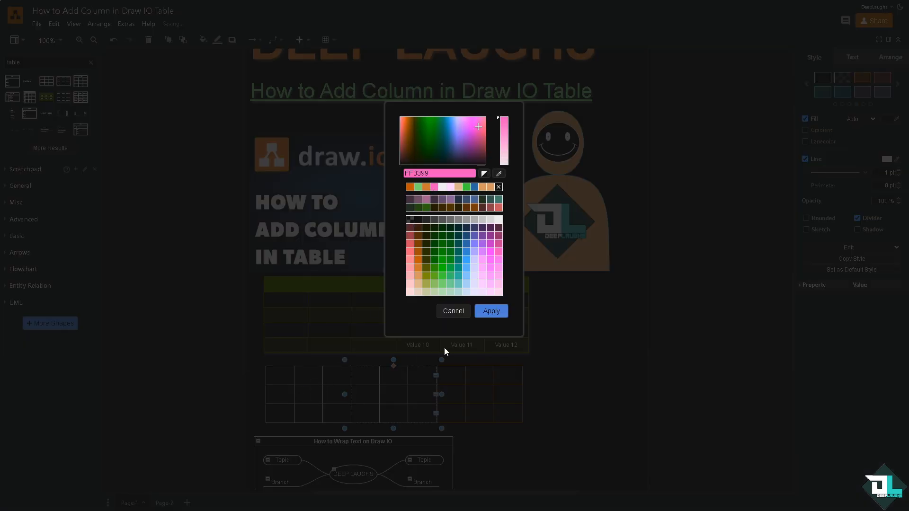
{"action": "left_click", "coordinate": [491, 311]}
- Set the line color of the leftmost 3×3 table to bright blue
{"action": "left_click", "coordinate": [299, 389]}
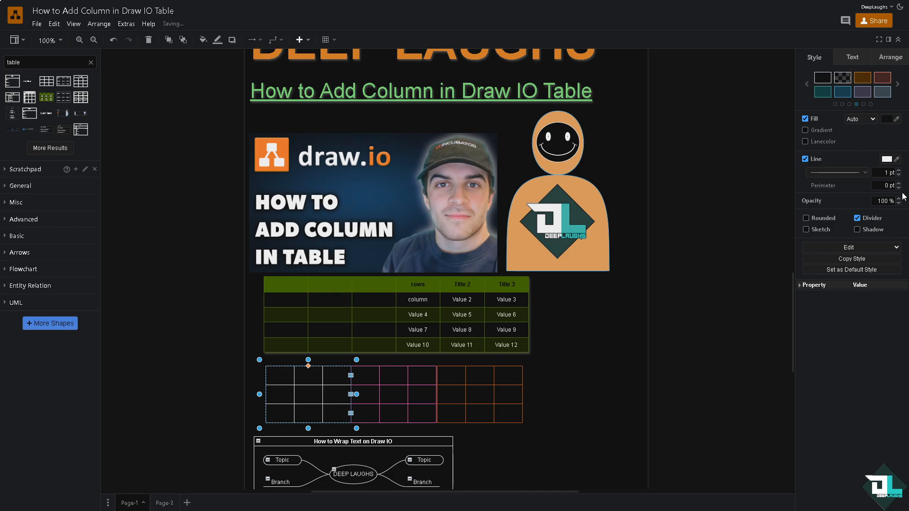
{"action": "left_click", "coordinate": [887, 160]}
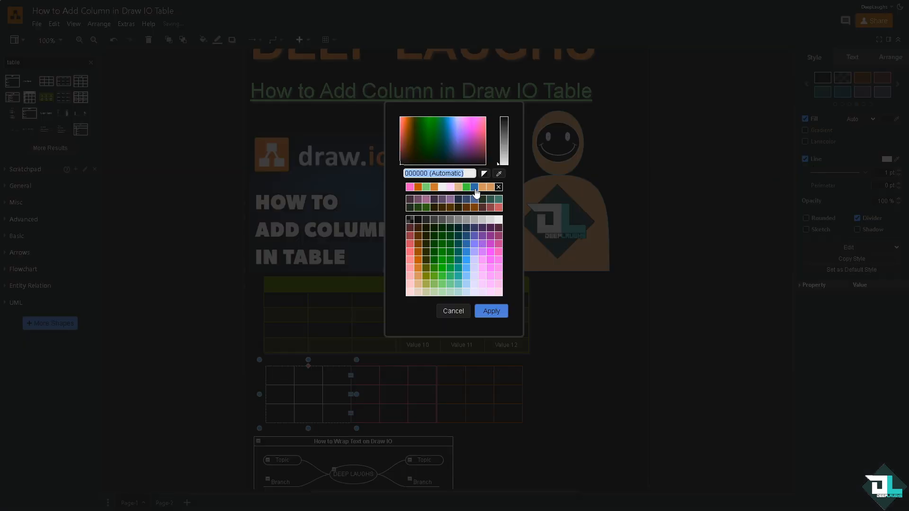
{"action": "left_click", "coordinate": [475, 188]}
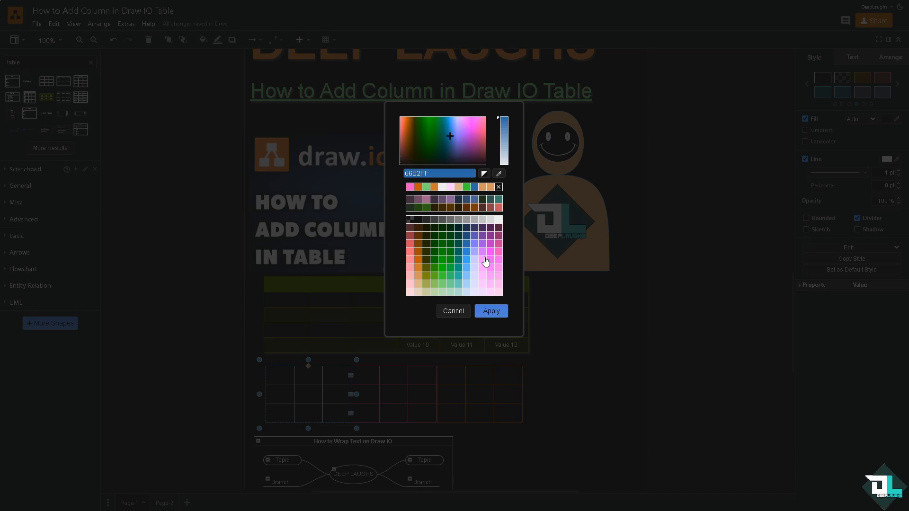
{"action": "left_click", "coordinate": [466, 268]}
{"action": "left_click", "coordinate": [491, 312]}
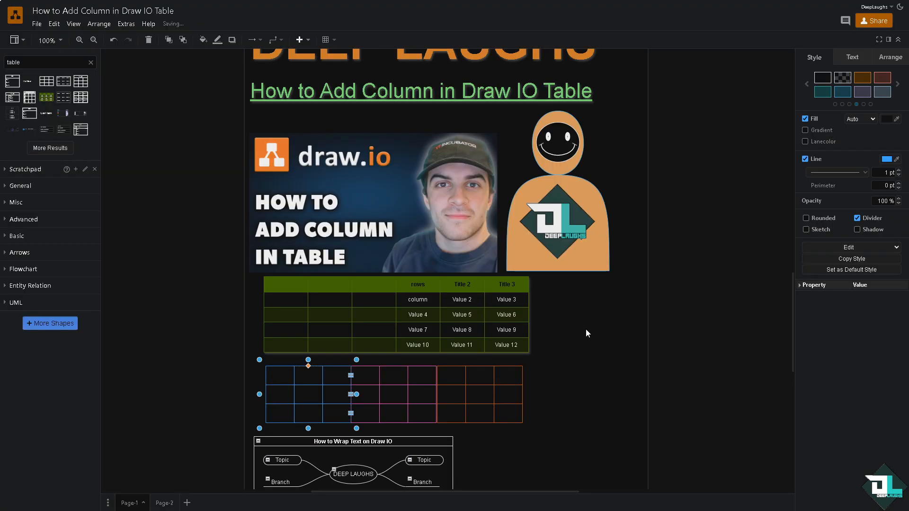
- Fill the leftmost 3×3 table with white and add a south gradient ending in green 006600
{"action": "left_click", "coordinate": [586, 329]}
{"action": "left_click", "coordinate": [339, 380]}
{"action": "left_click", "coordinate": [886, 120]}
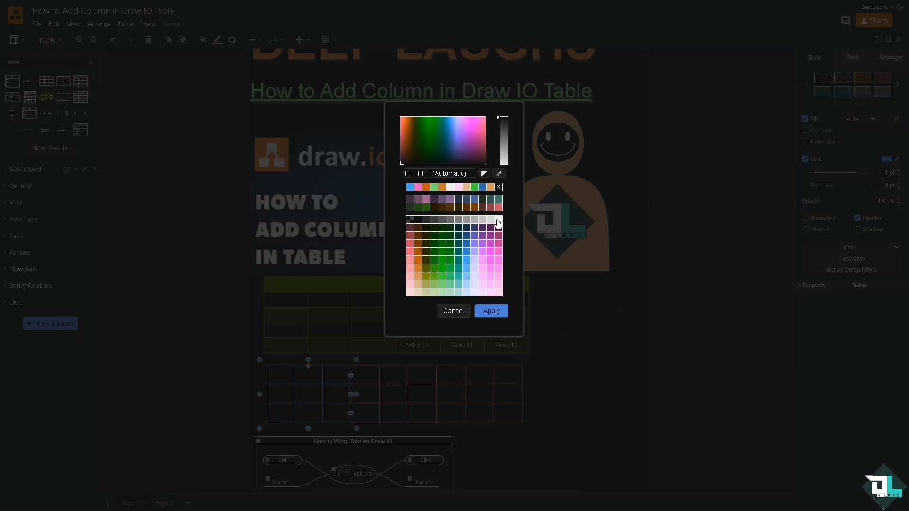
{"action": "left_click", "coordinate": [502, 315]}
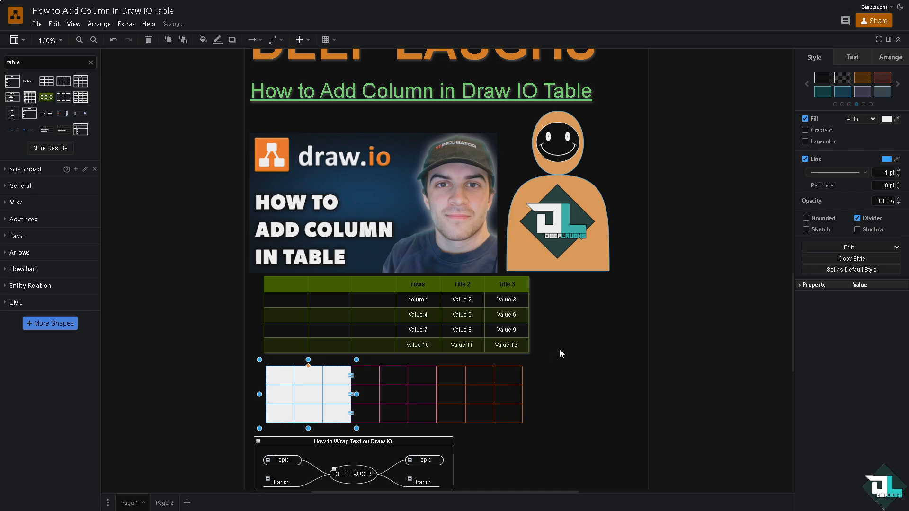
{"action": "left_click", "coordinate": [807, 130]}
{"action": "left_click", "coordinate": [890, 132]}
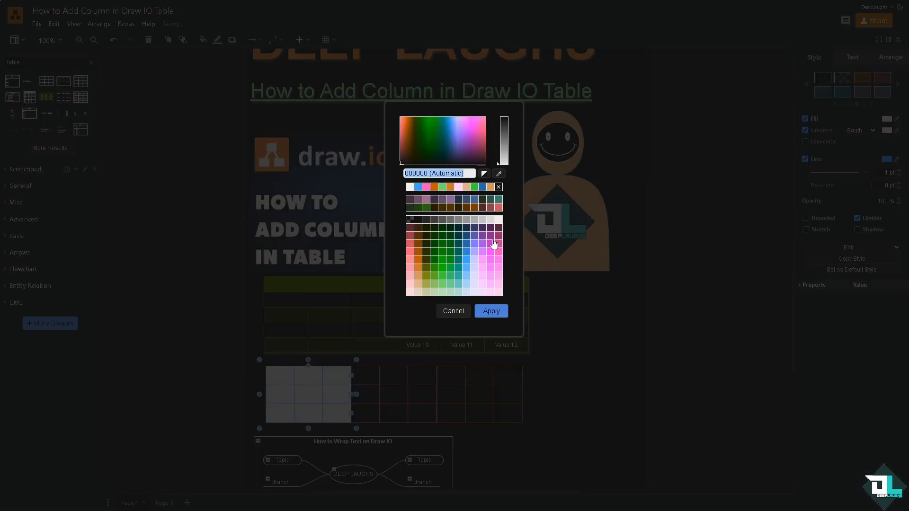
{"action": "left_click", "coordinate": [442, 188]}
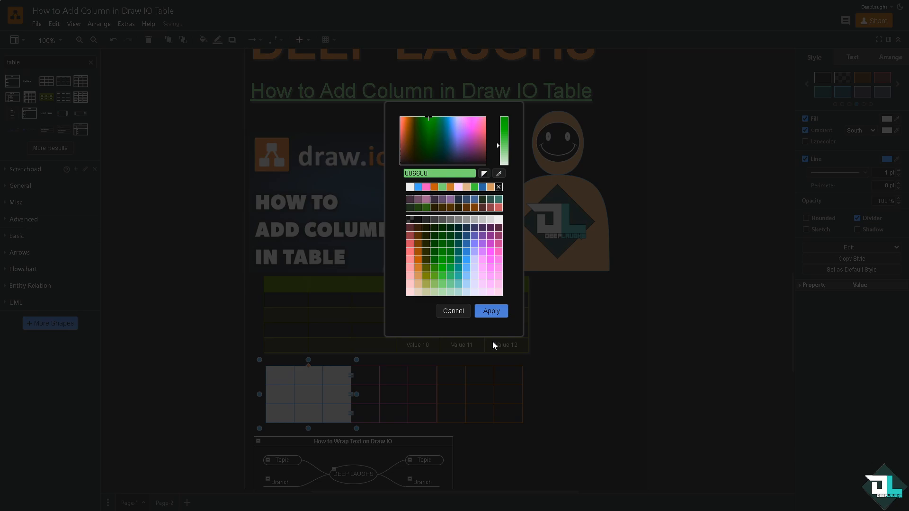
{"action": "left_click", "coordinate": [490, 312]}
- Set the fill color of the middle 3×3 table to light tan
{"action": "left_click", "coordinate": [412, 399]}
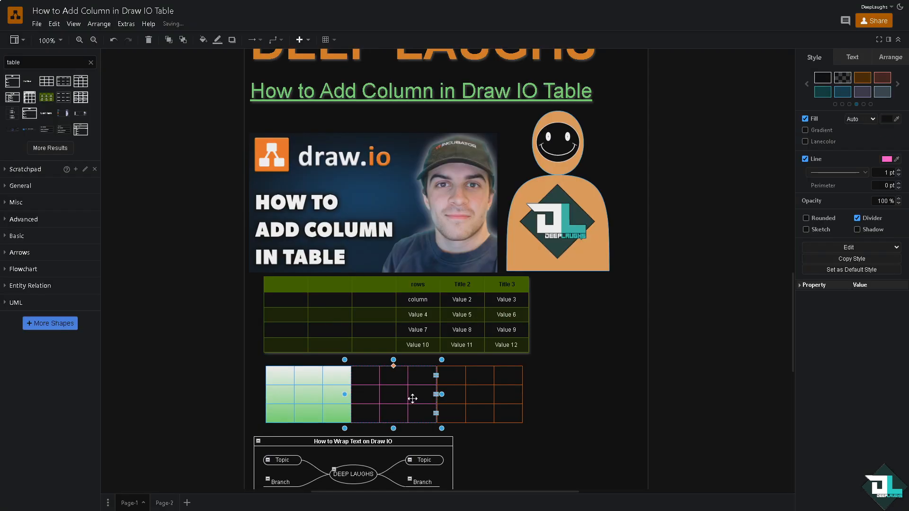
{"action": "left_click", "coordinate": [884, 119]}
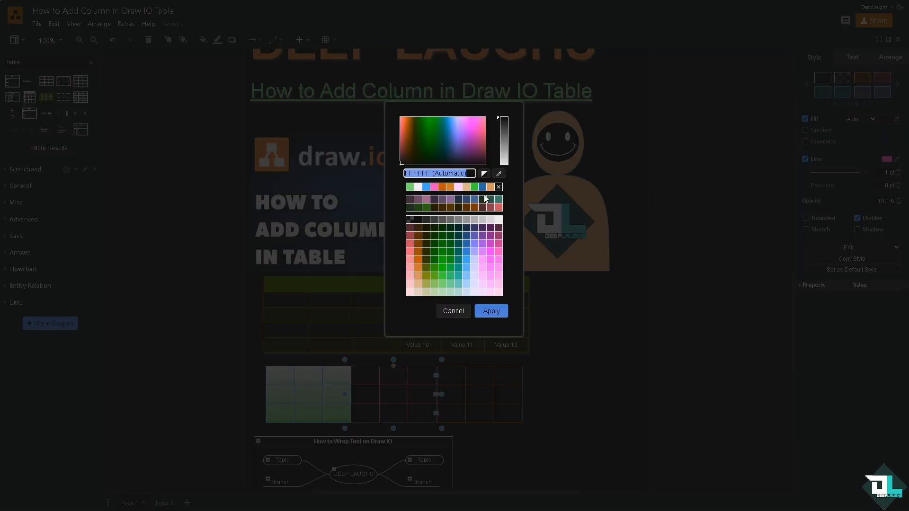
{"action": "left_click", "coordinate": [463, 188]}
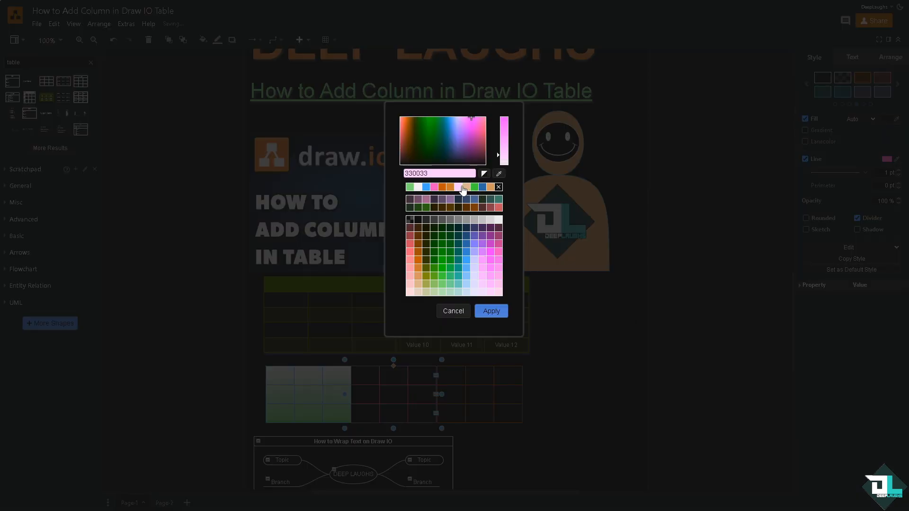
{"action": "left_click", "coordinate": [419, 187]}
{"action": "left_click", "coordinate": [412, 290]}
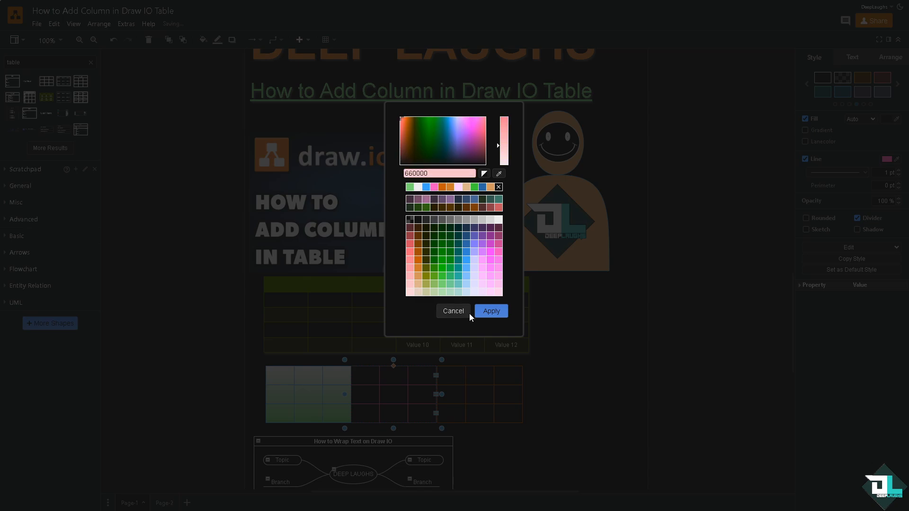
{"action": "left_click", "coordinate": [466, 189]}
{"action": "left_click", "coordinate": [491, 311]}
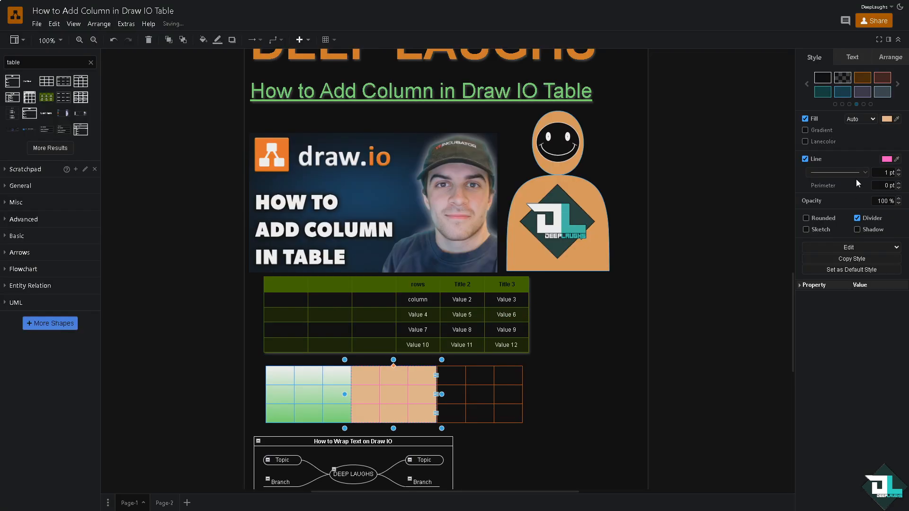
- Add a south gradient to the middle 3×3 table, ending in dark navy
{"action": "left_click", "coordinate": [813, 132]}
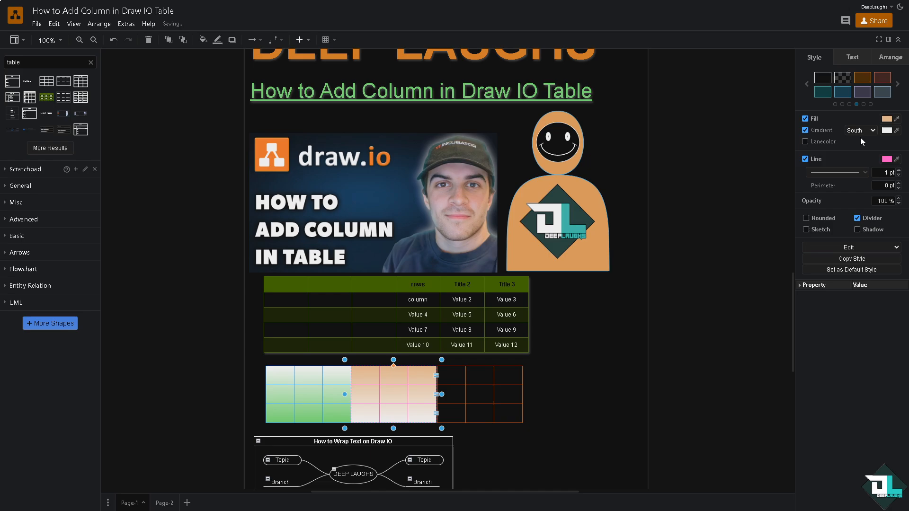
{"action": "left_click", "coordinate": [886, 130]}
{"action": "left_click", "coordinate": [474, 207]}
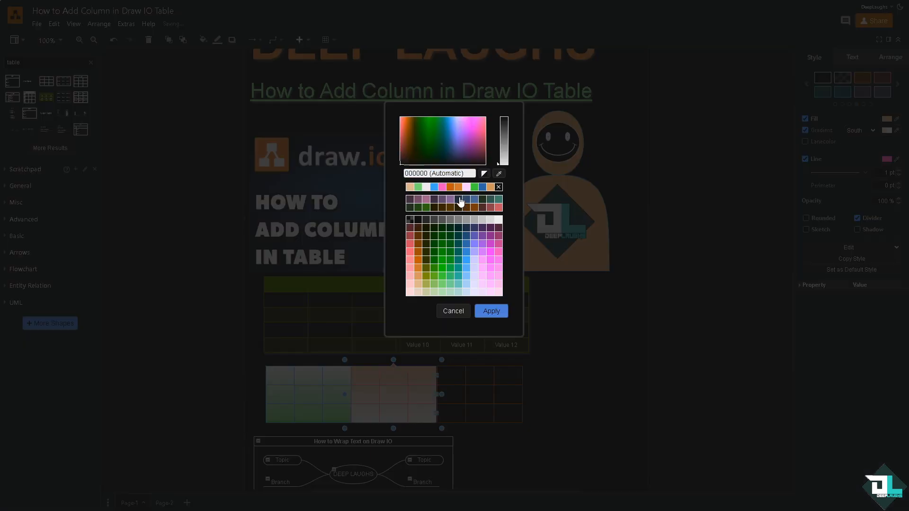
{"action": "left_click", "coordinate": [491, 311]}
- Give the rightmost 3×3 table a blue fill with a south gradient fading to white
{"action": "left_click", "coordinate": [501, 388]}
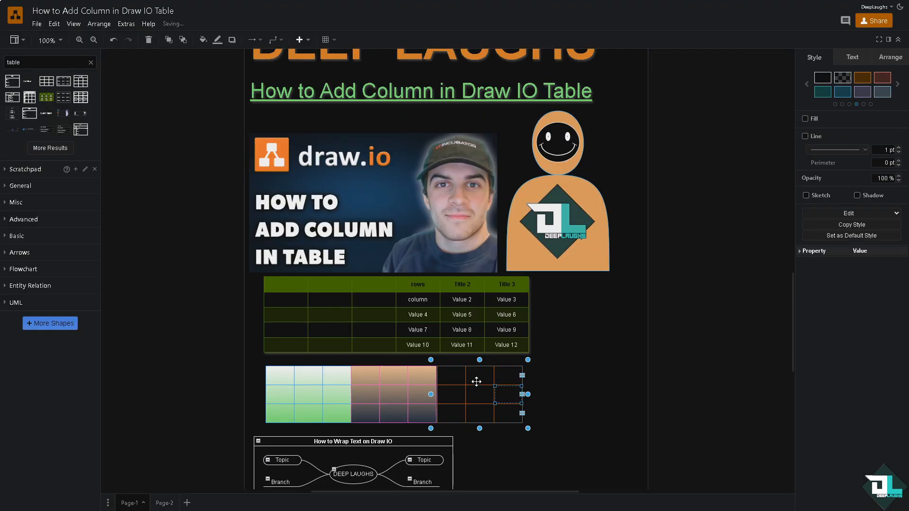
{"action": "left_click", "coordinate": [458, 375]}
{"action": "left_click", "coordinate": [559, 372]}
{"action": "left_click", "coordinate": [502, 419]}
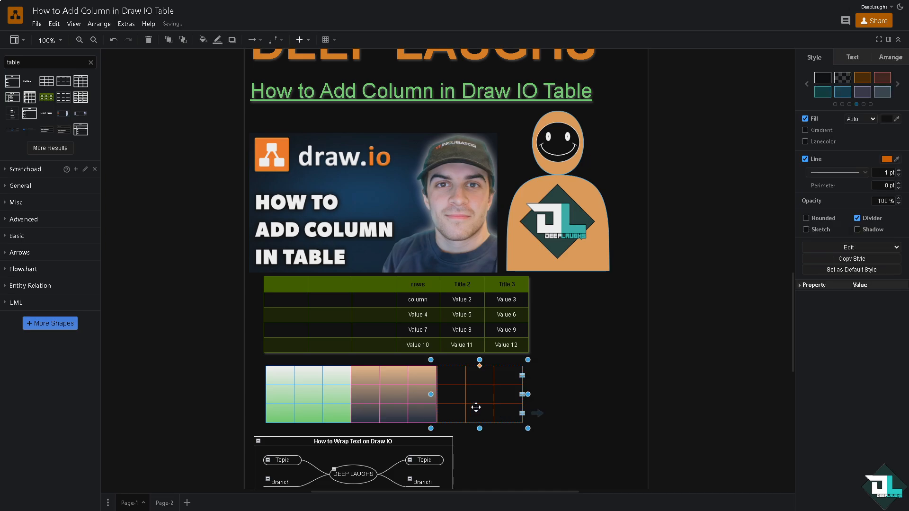
{"action": "left_click", "coordinate": [817, 130]}
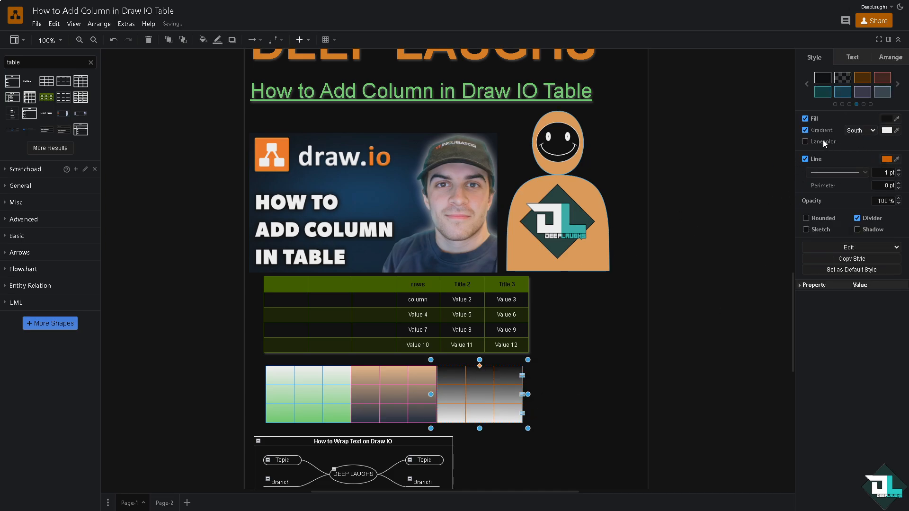
{"action": "left_click", "coordinate": [887, 131]}
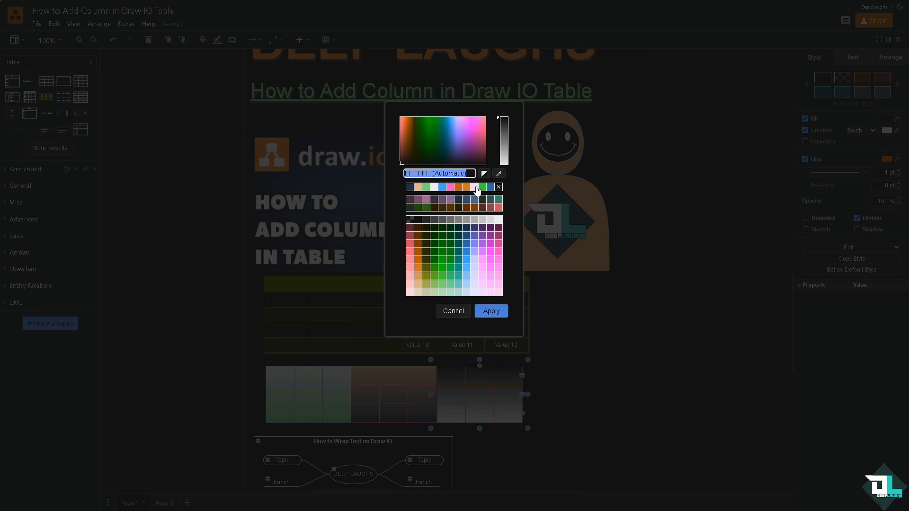
{"action": "left_click", "coordinate": [491, 311]}
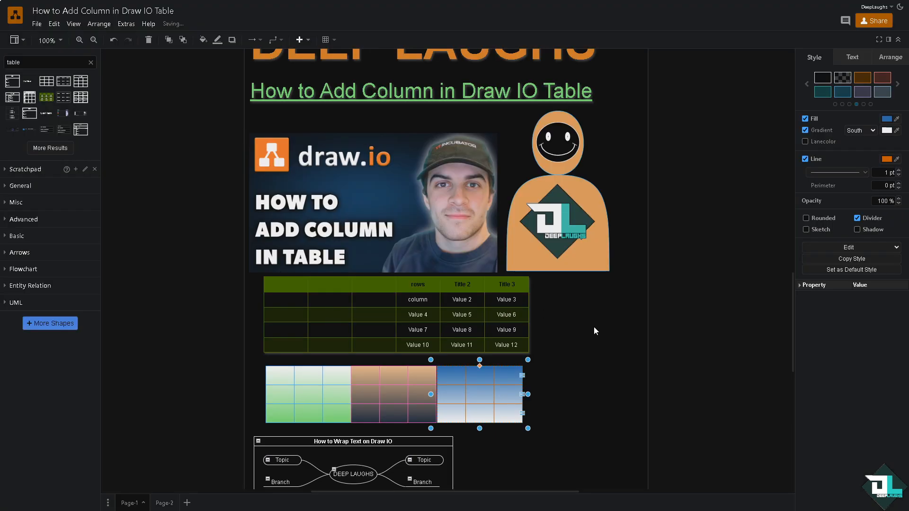
- Deselect the colored table and save the diagram
{"action": "left_click", "coordinate": [595, 330]}
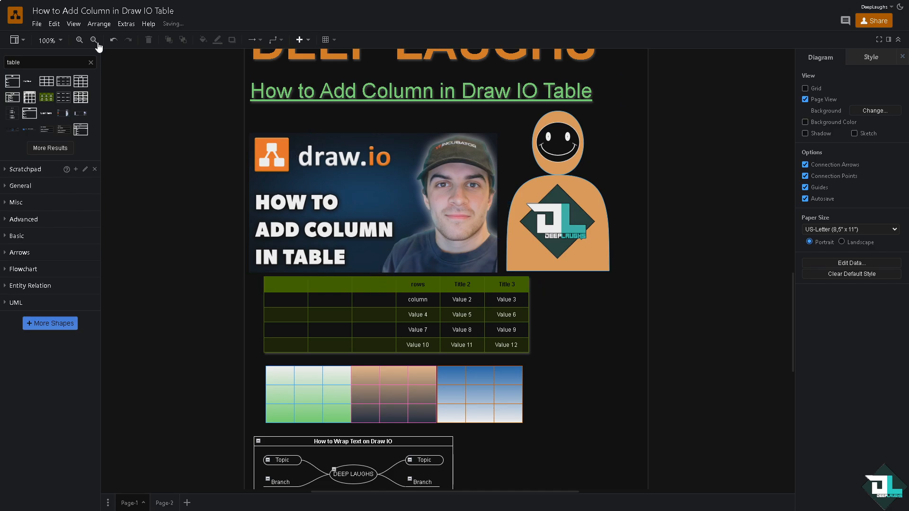
{"action": "left_click", "coordinate": [37, 25]}
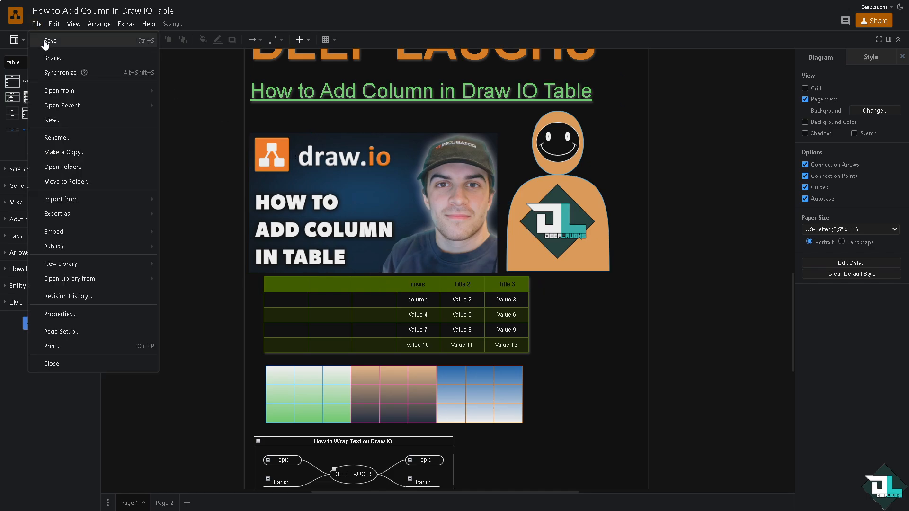
{"action": "left_click", "coordinate": [45, 43]}
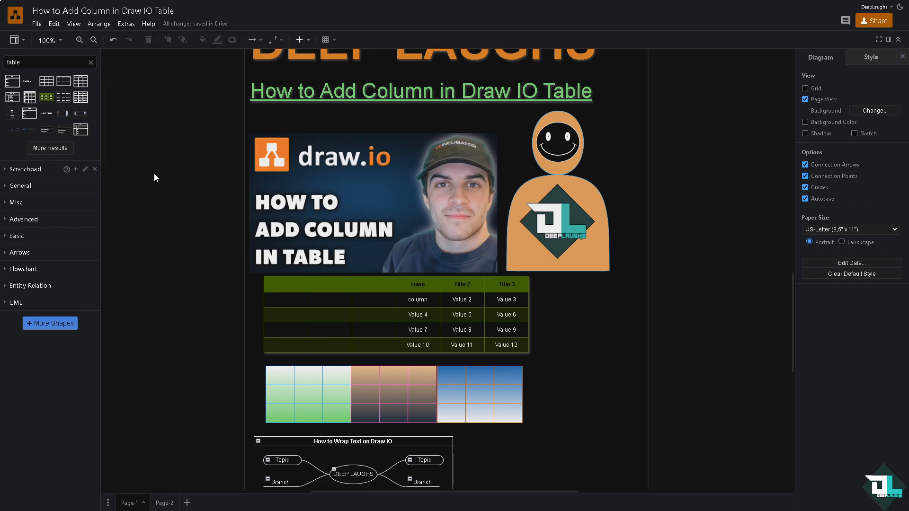
- Look through the file formats available for exporting the diagram, without exporting it
{"action": "left_click", "coordinate": [37, 24]}
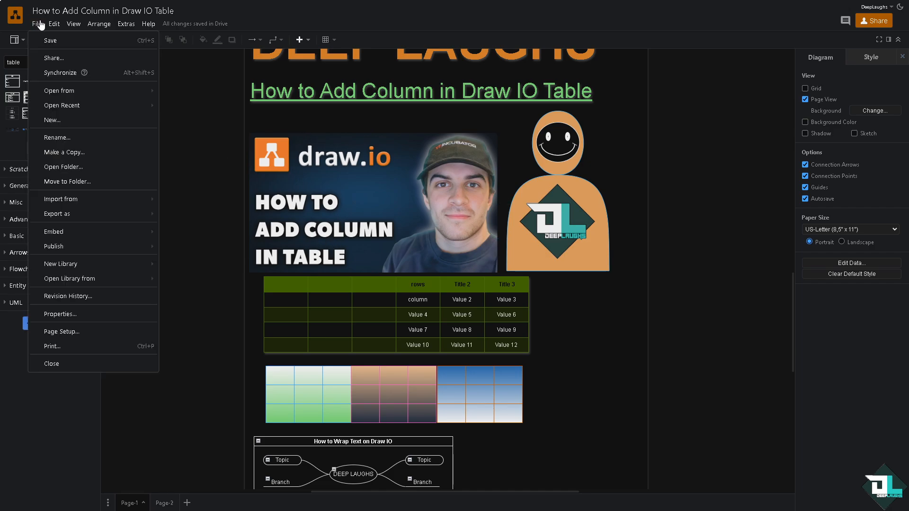
{"action": "mouse_move", "coordinate": [97, 214]}
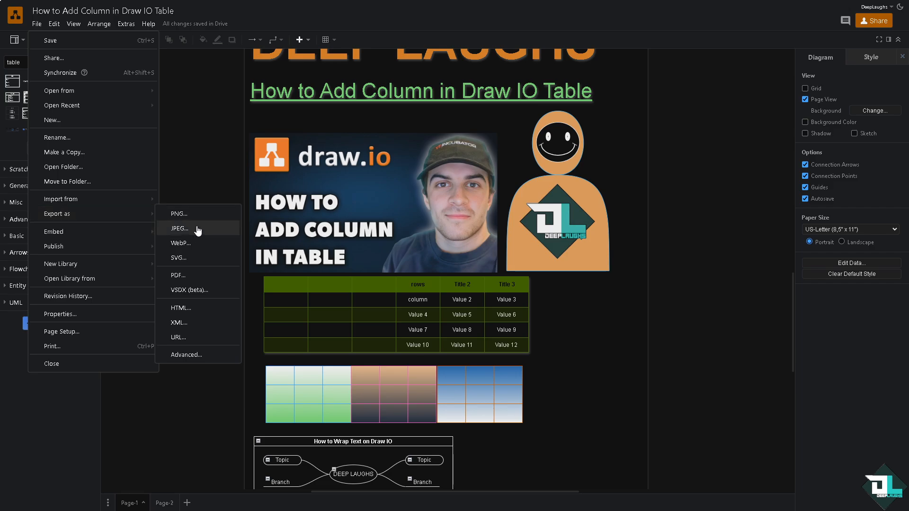
{"action": "left_click", "coordinate": [618, 147]}
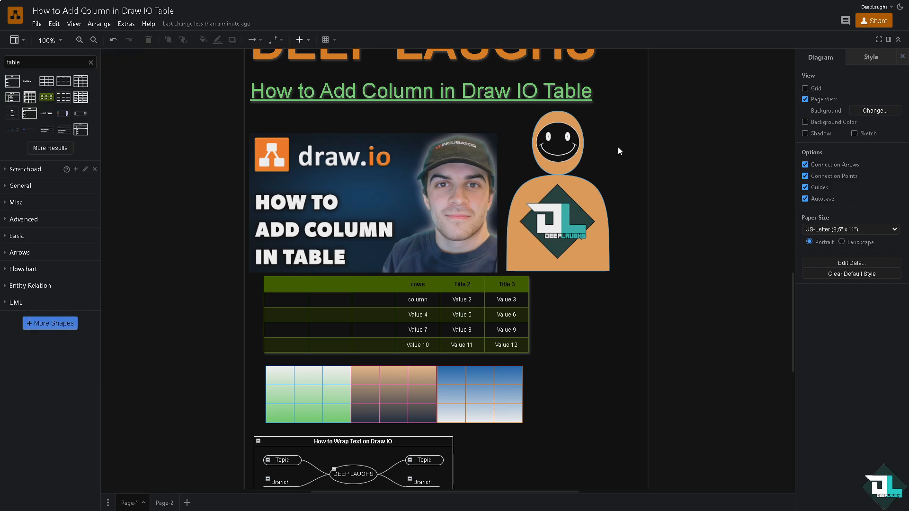
- Open the sharing settings for the diagram
{"action": "scroll", "coordinate": [618, 147], "scroll_direction": "up", "scroll_amount": 2}
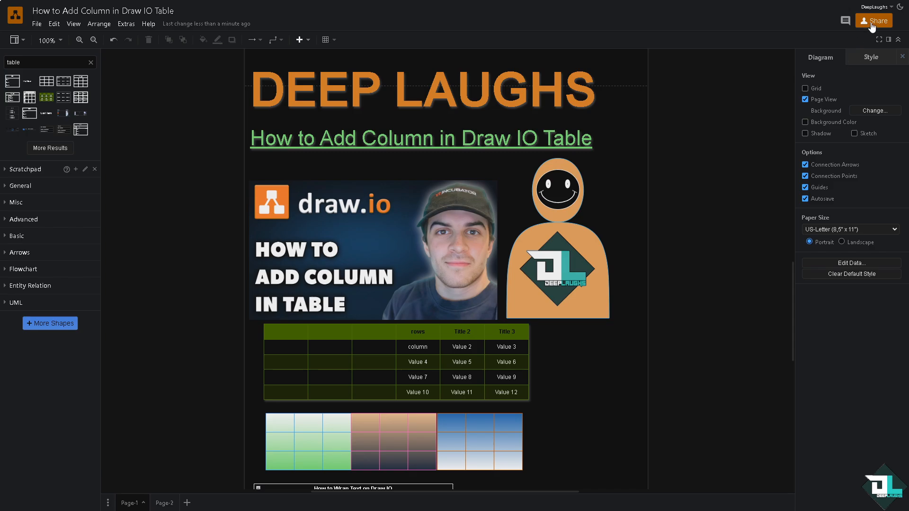
{"action": "left_click", "coordinate": [873, 24]}
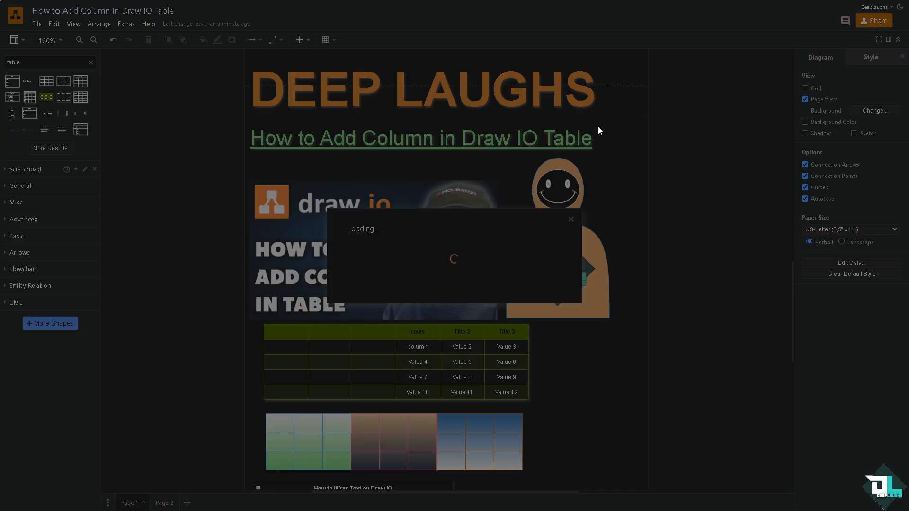